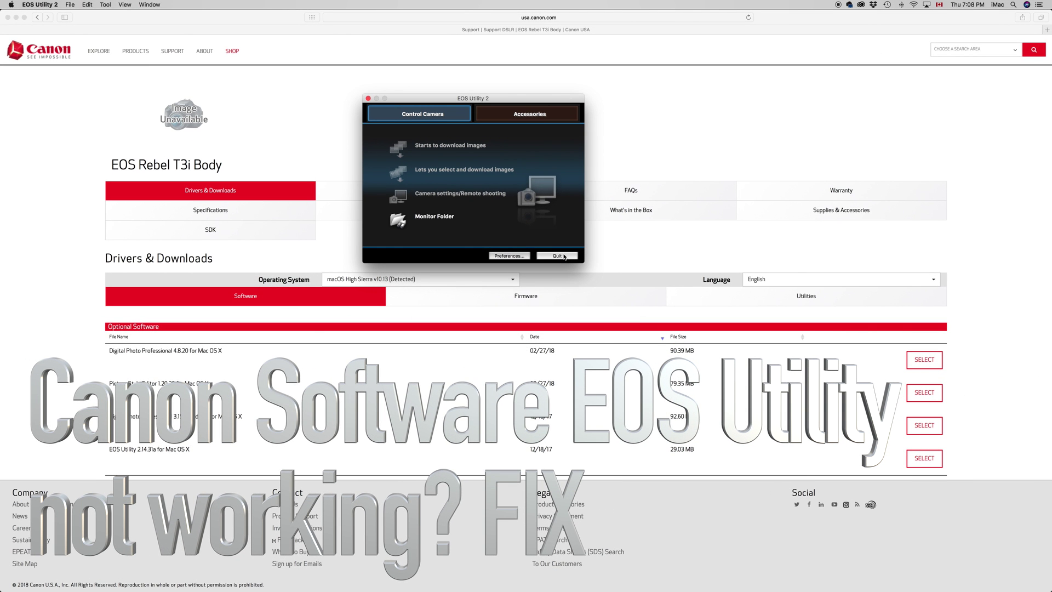
Step: Quit EOS Utility 2, leaving Canon's Rebel T3i drivers page visible in Safari
left_click(563, 255)
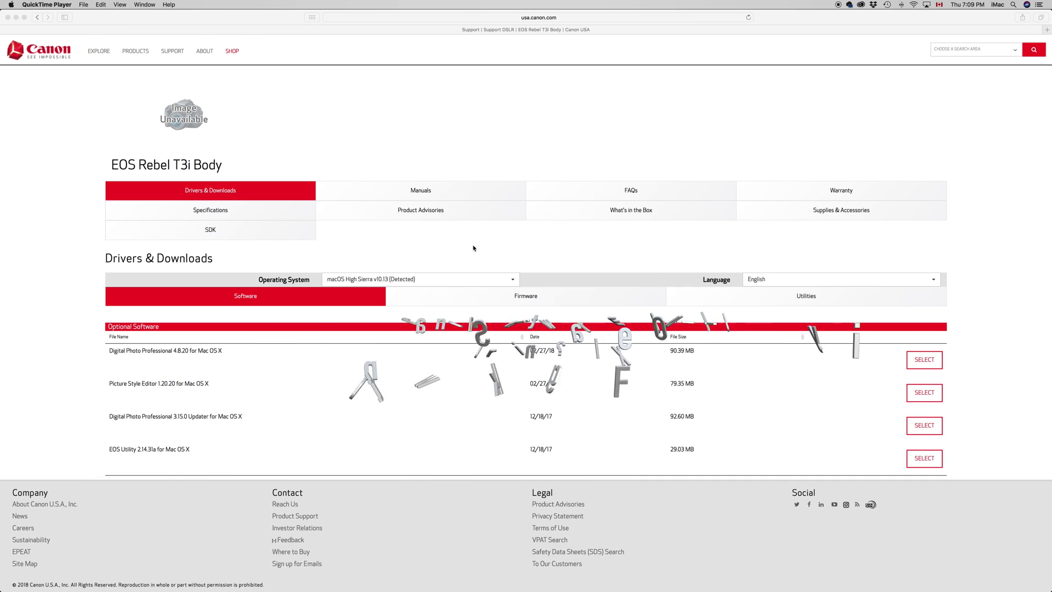
Step: Return to Get Product Support, search model 't3i' and pick EOS Rebel T3i Body
left_click(37, 17)
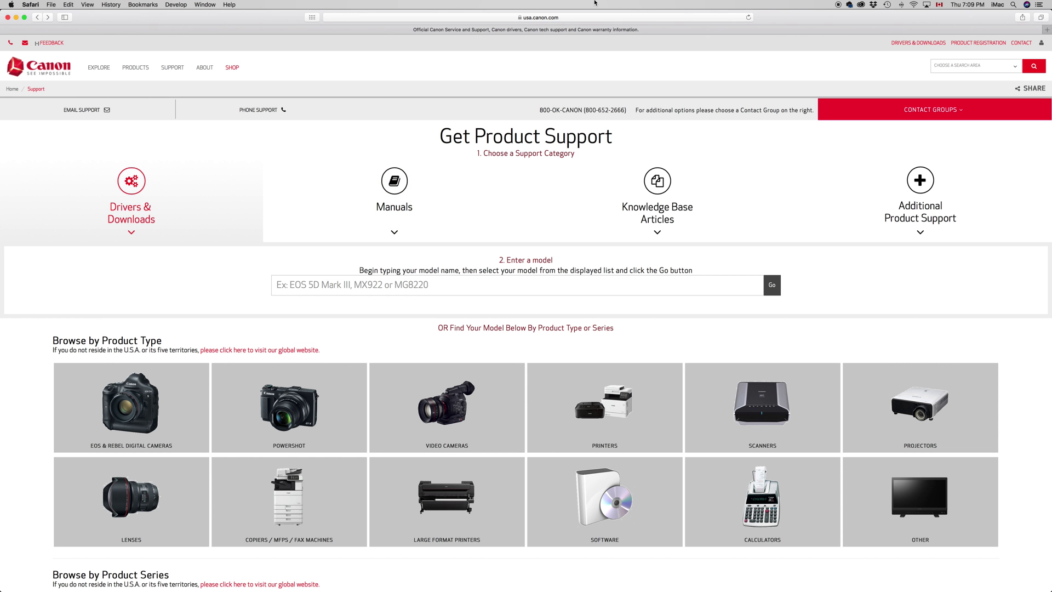
left_click(565, 18)
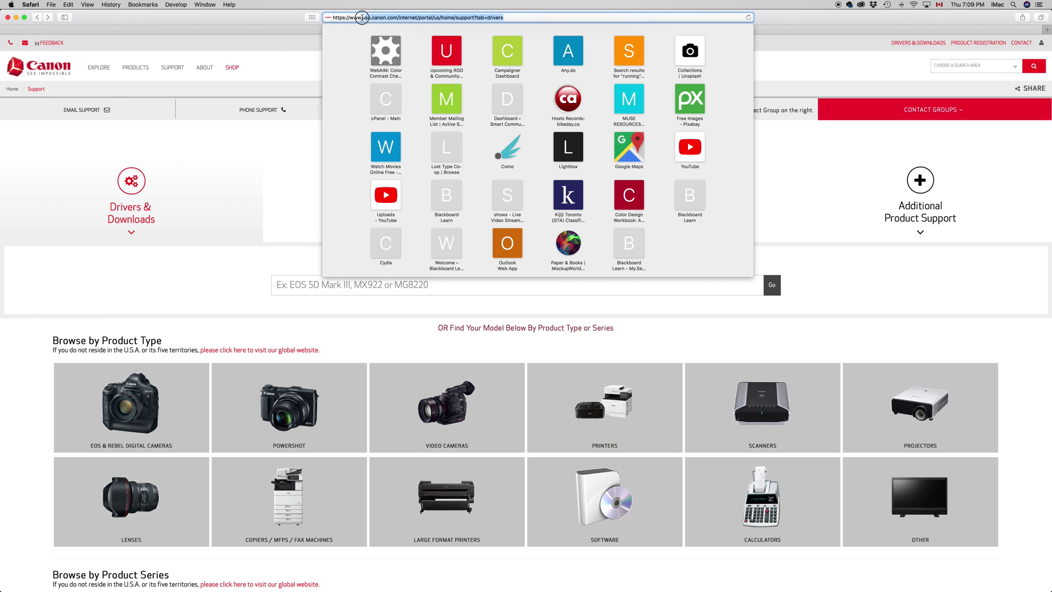
left_click(284, 176)
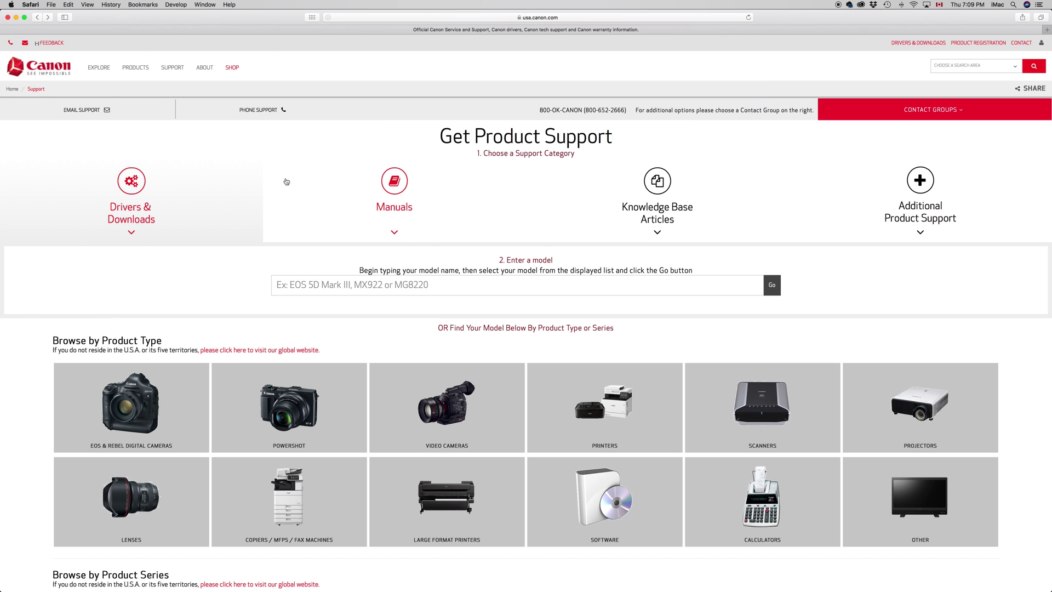
left_click(378, 285)
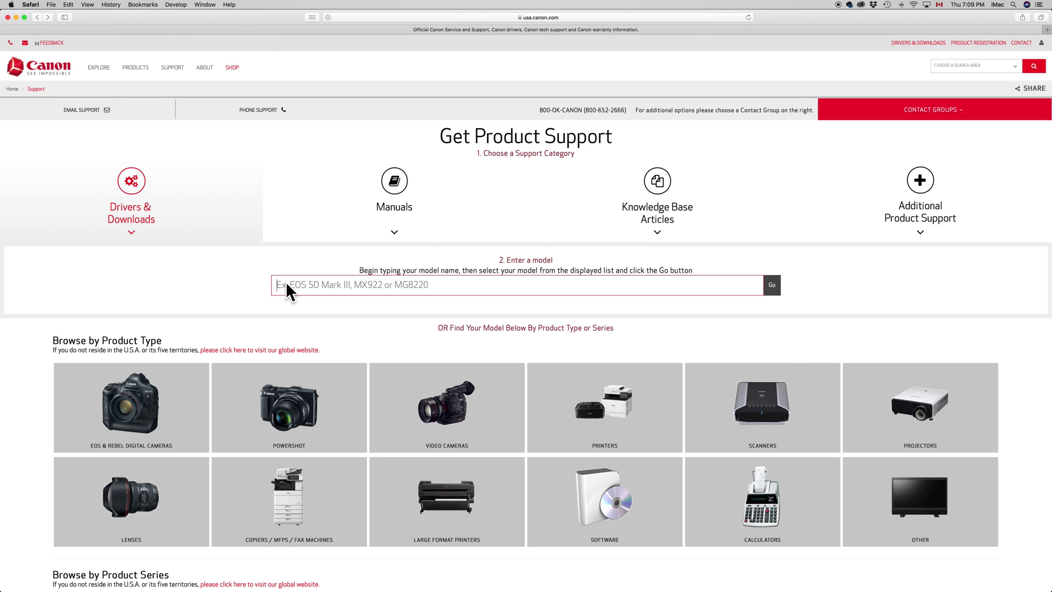
type("t")
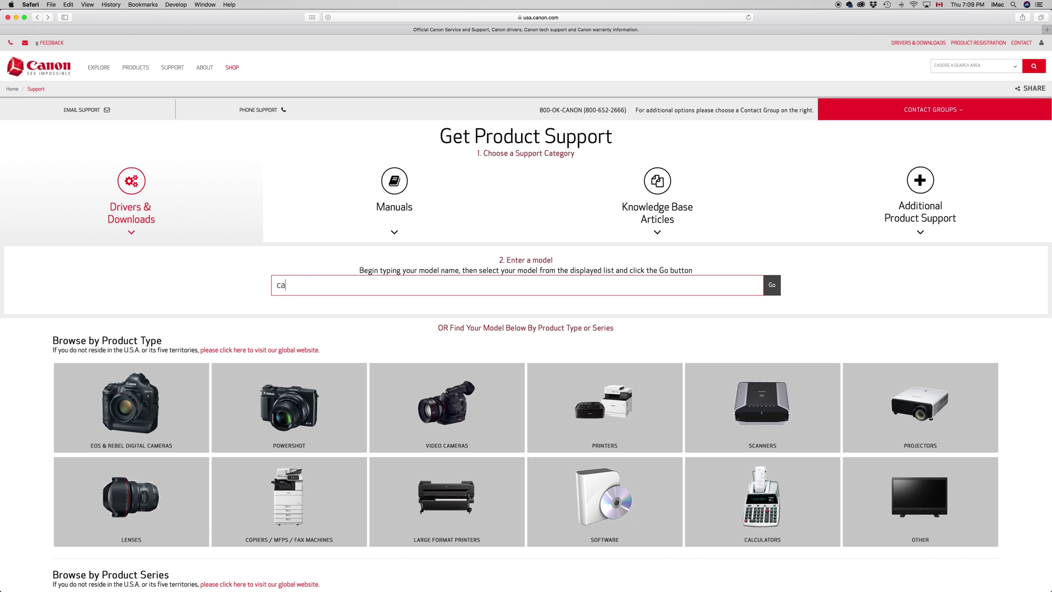
key("BackSpace")
type("t3i")
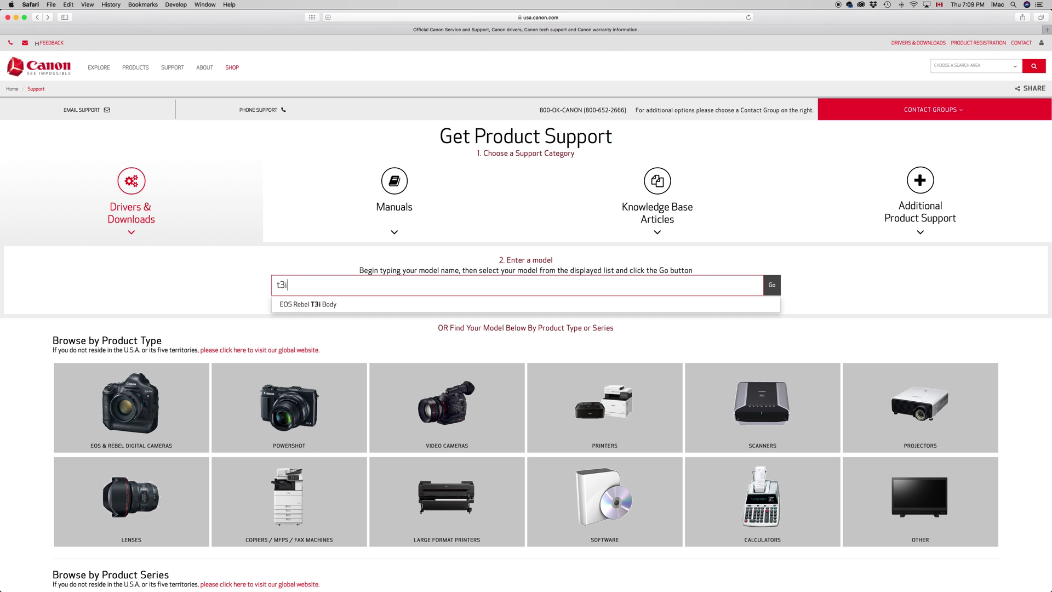
left_click(334, 305)
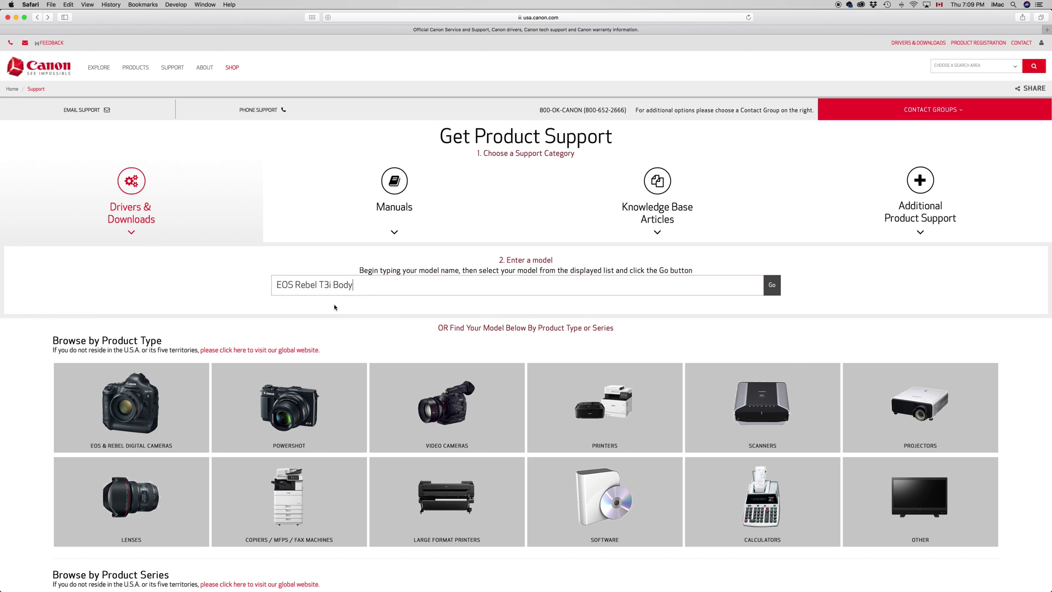
Step: Download the EOS Utility 2.14.31a Mac installer from the T3i page and check its progress
left_click(770, 285)
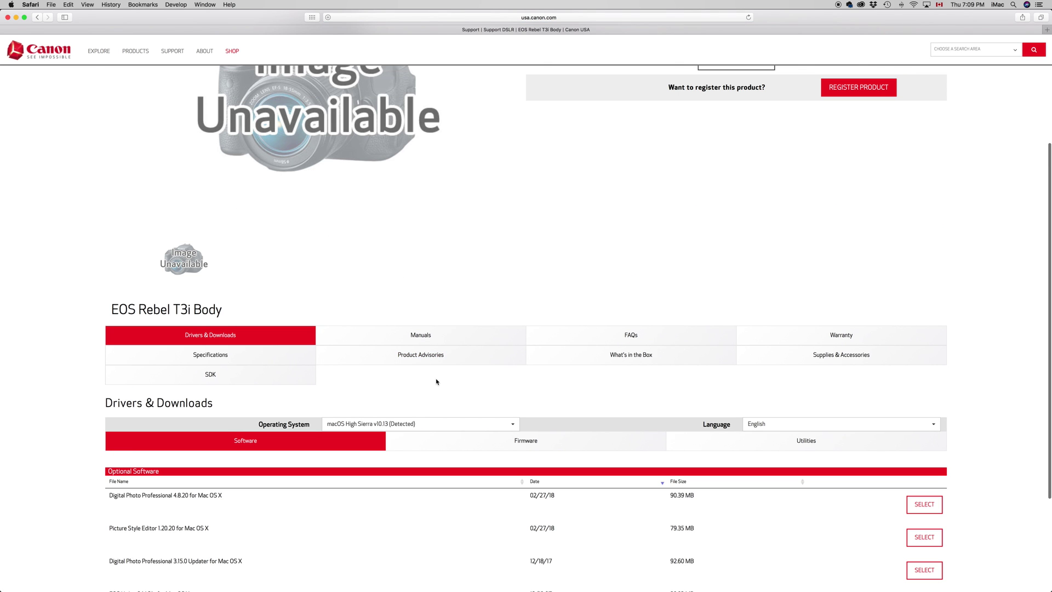
scroll(436, 381, "down", 5)
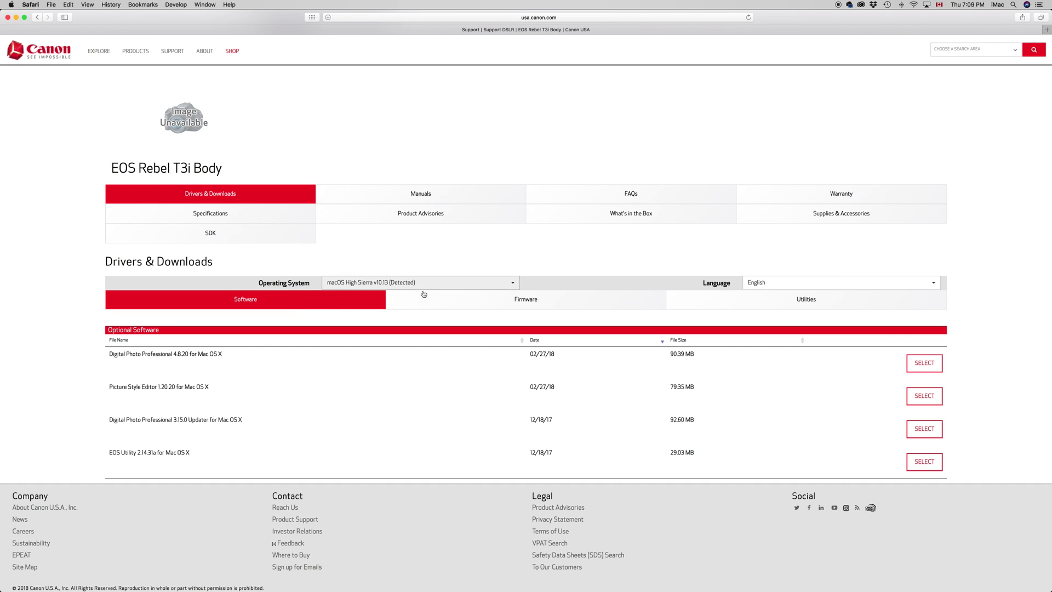
scroll(173, 474, "down", 1)
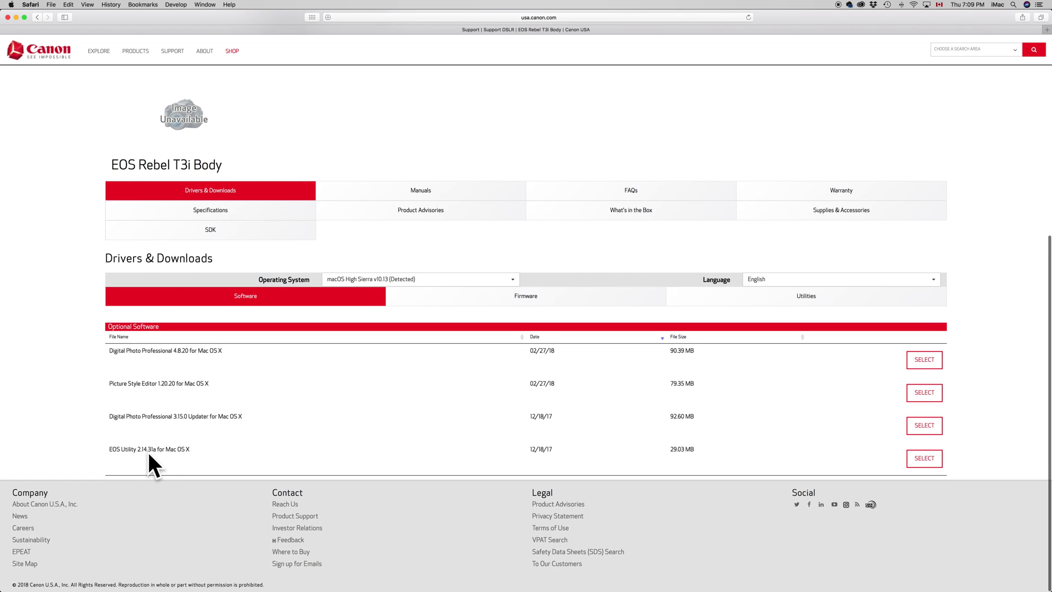
left_click(927, 459)
scroll(420, 481, "down", 3)
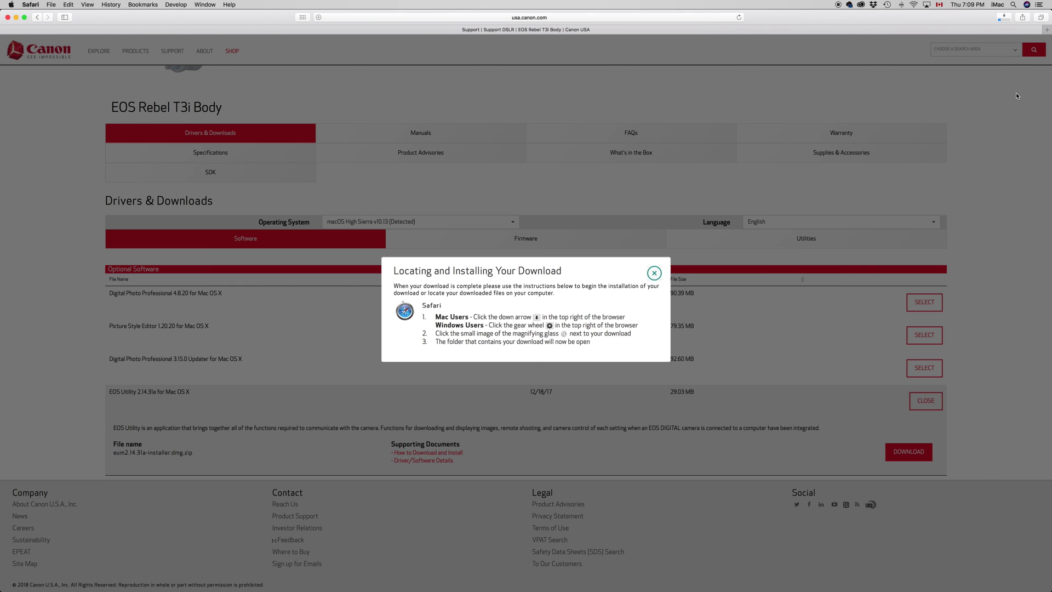
left_click(1004, 15)
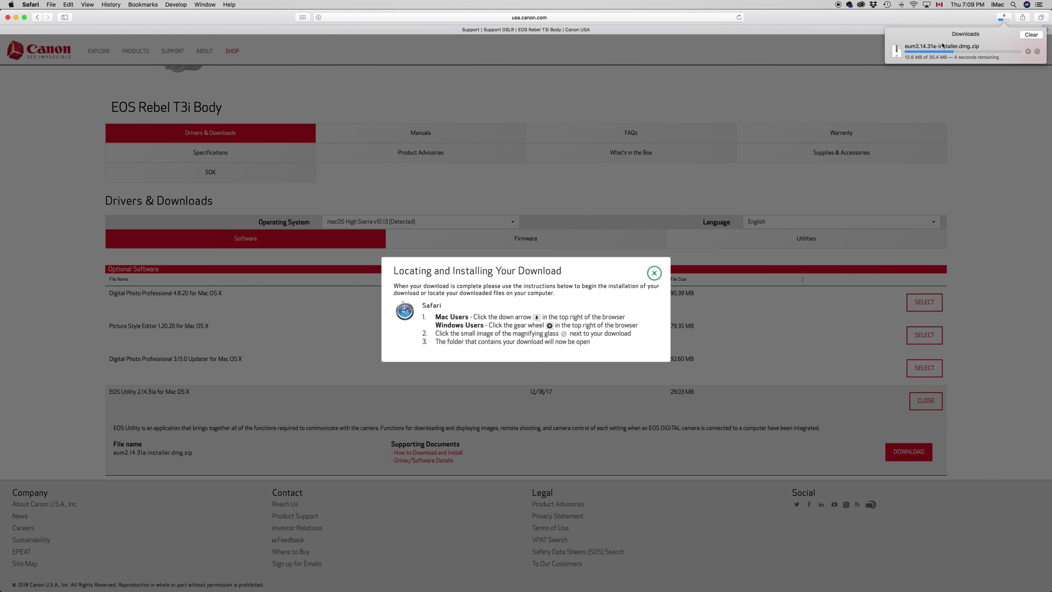
Step: Open the downloaded eum2.14.31a-installer.dmg disk image from the Downloads folder
left_click(1038, 52)
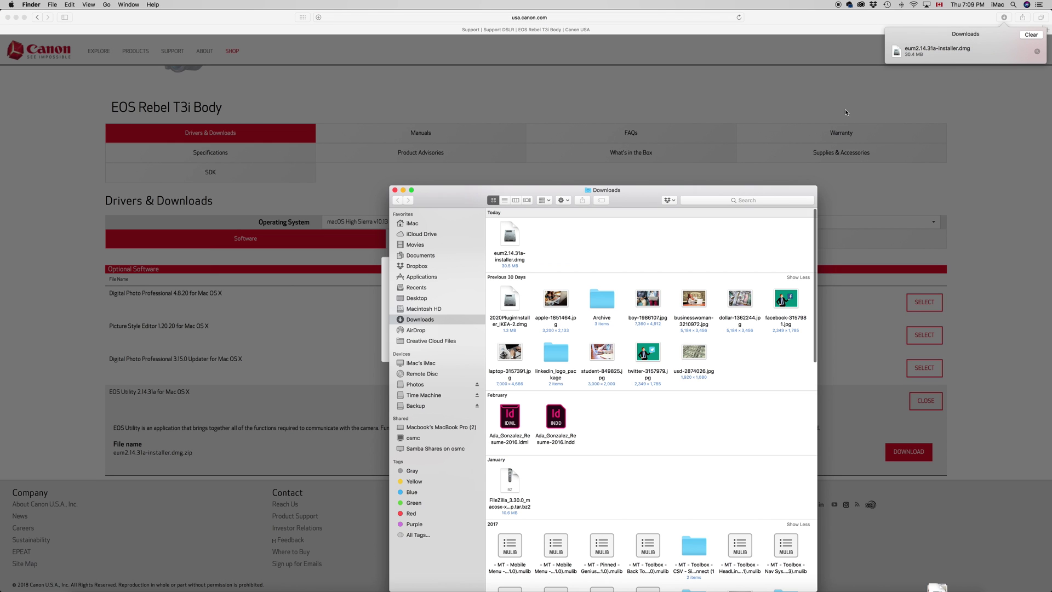
left_click_drag(635, 207, 604, 514)
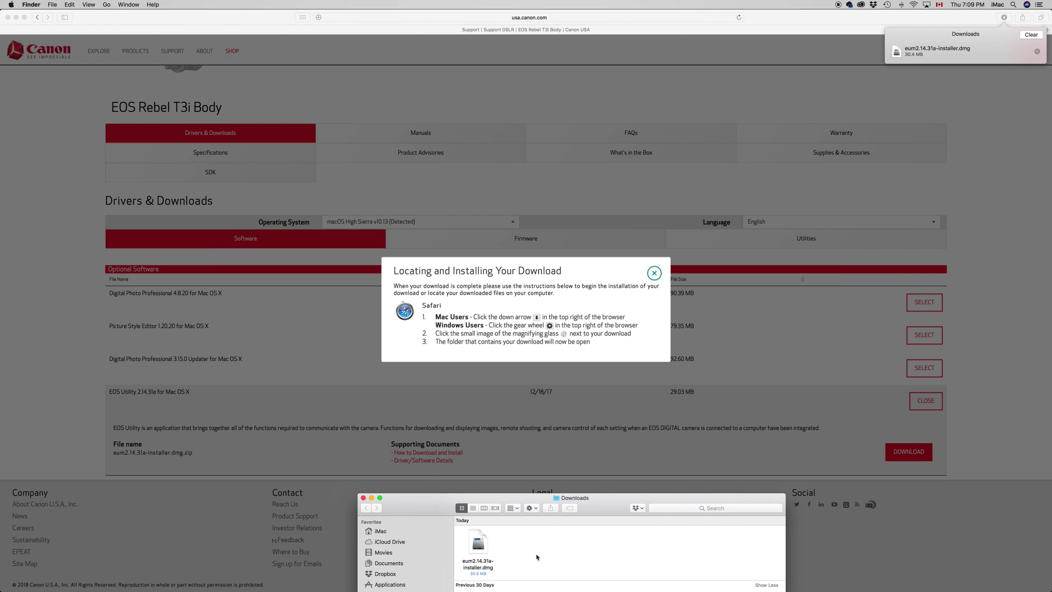
left_click(482, 546)
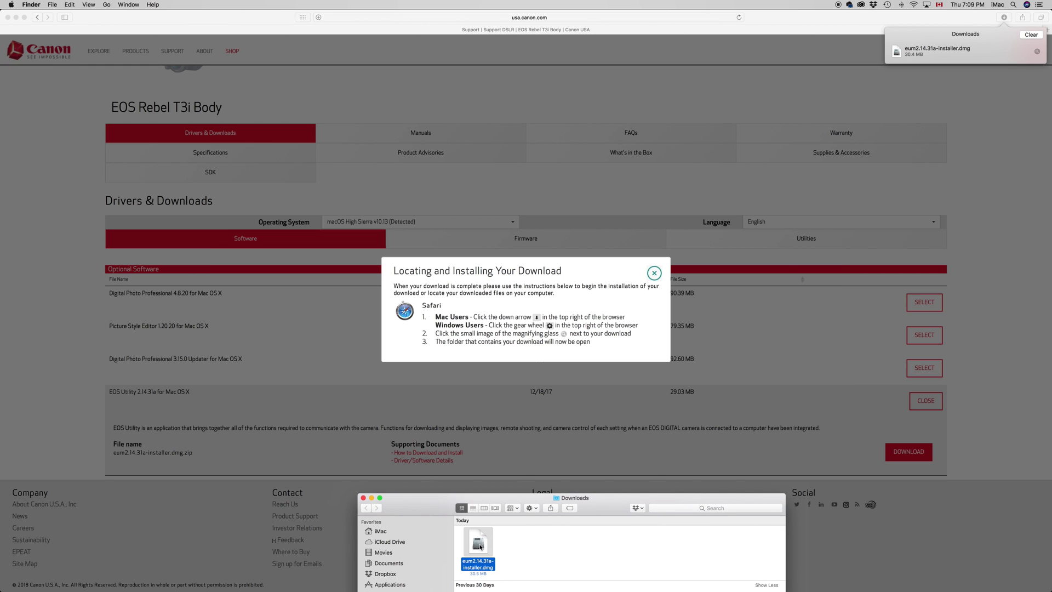
double_click(480, 547)
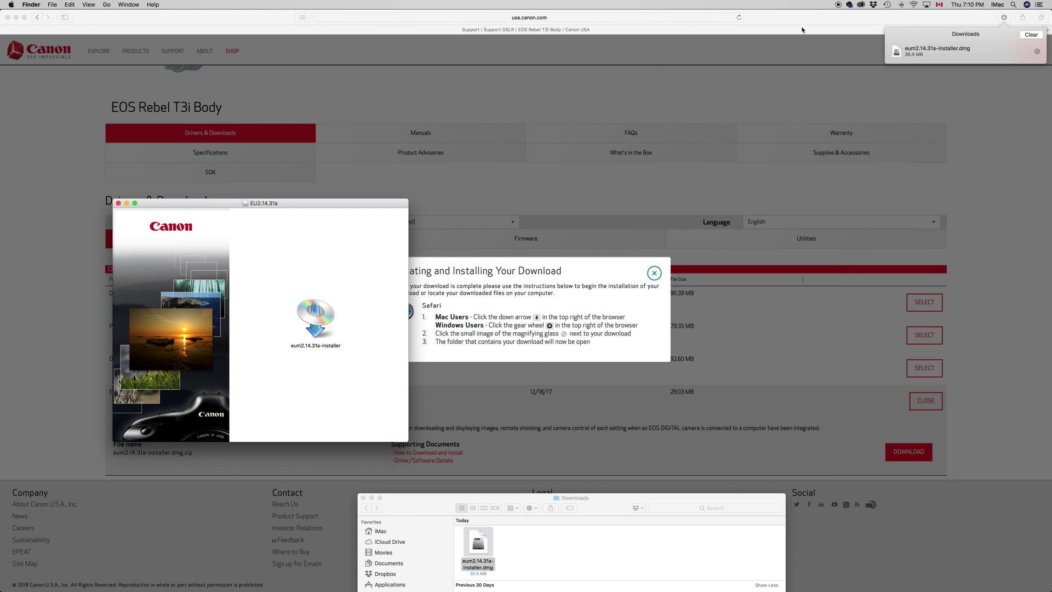
Step: Quit the EOS Utility background helper, then launch the installer, allowing the internet-download warning
left_click(849, 5)
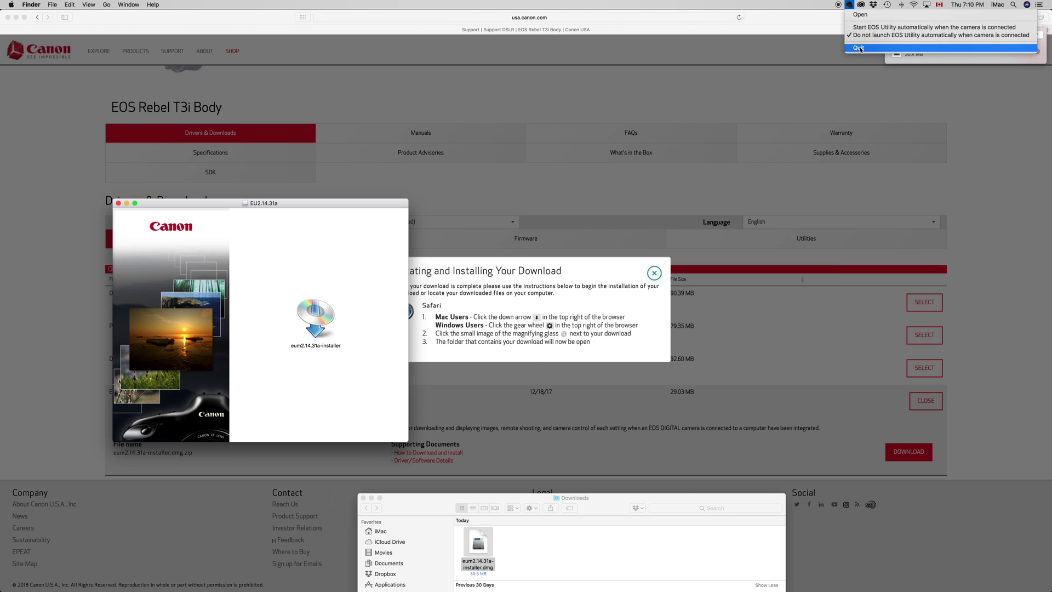
left_click(860, 49)
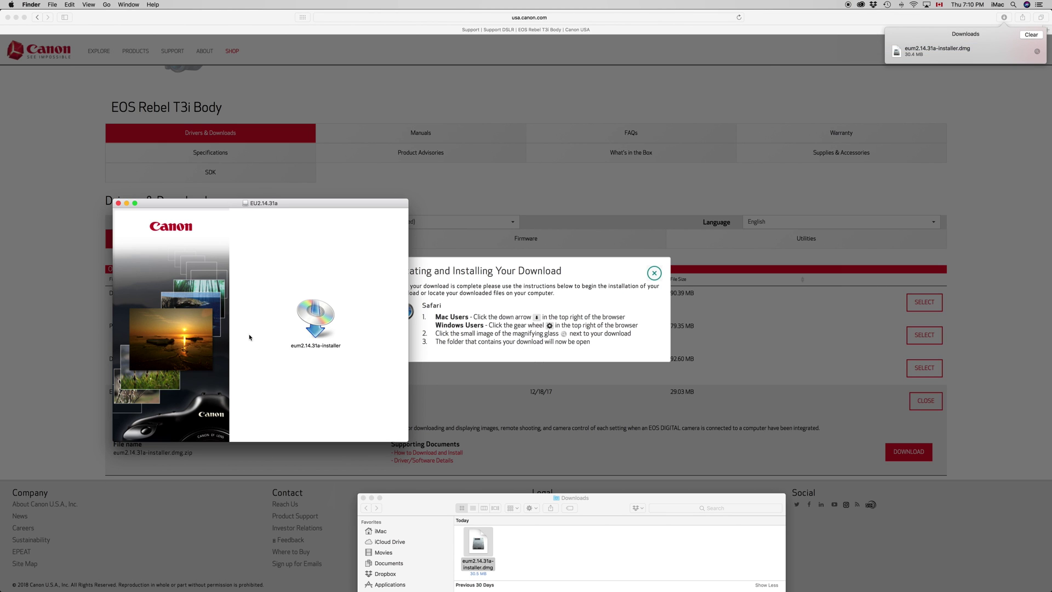
left_click(311, 313)
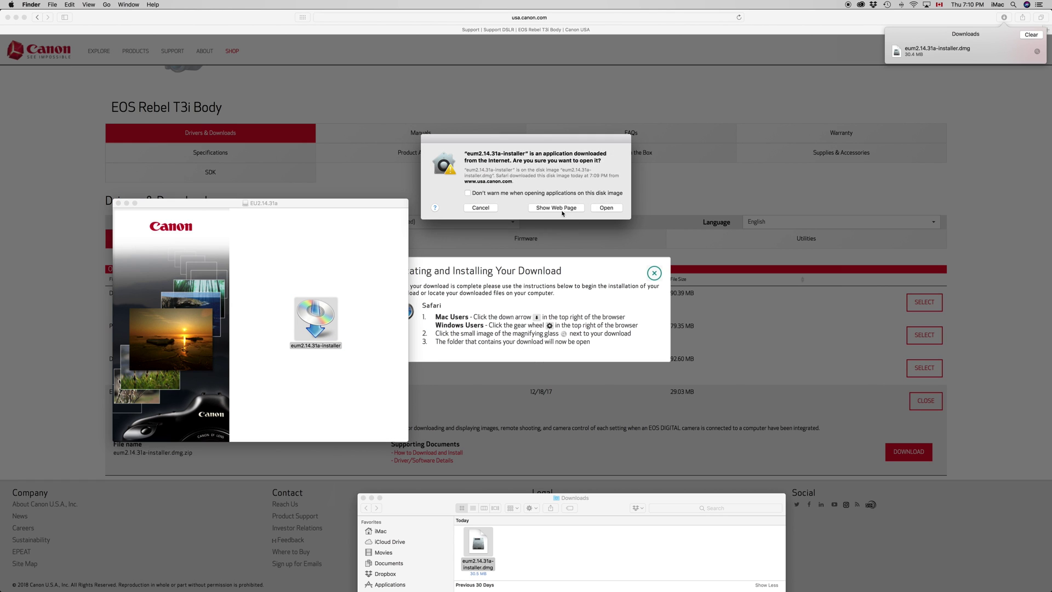
left_click(609, 209)
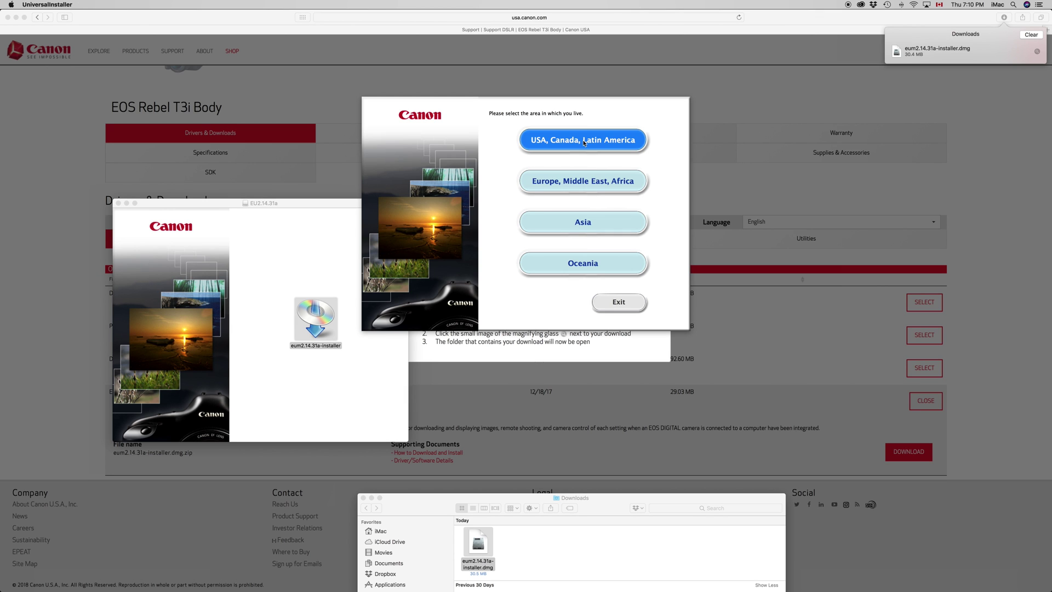
Step: Choose the USA, Canada, Latin America region with Canada as country and confirm
left_click(583, 141)
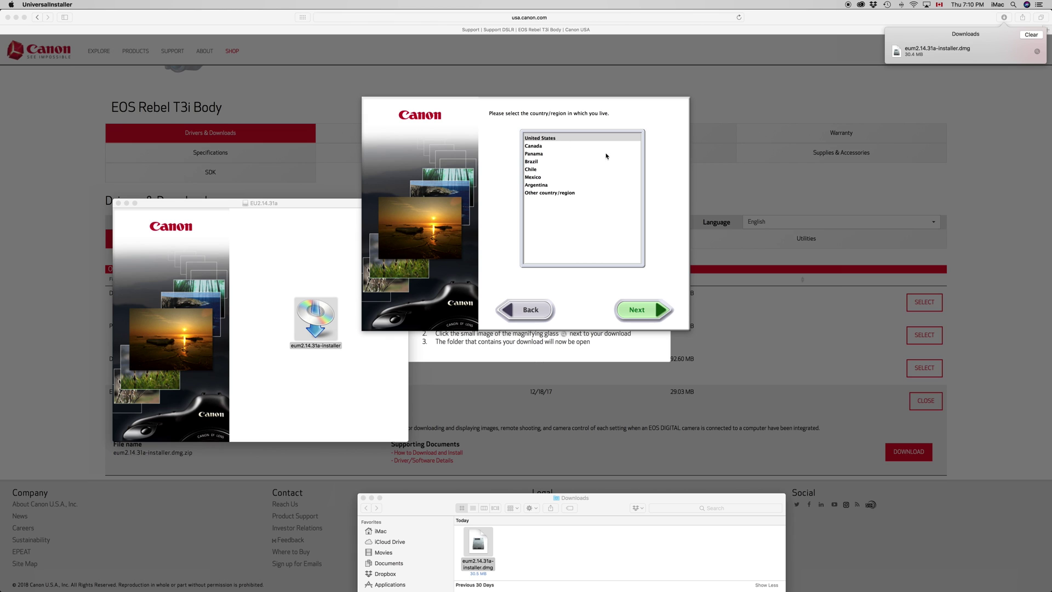
left_click(537, 146)
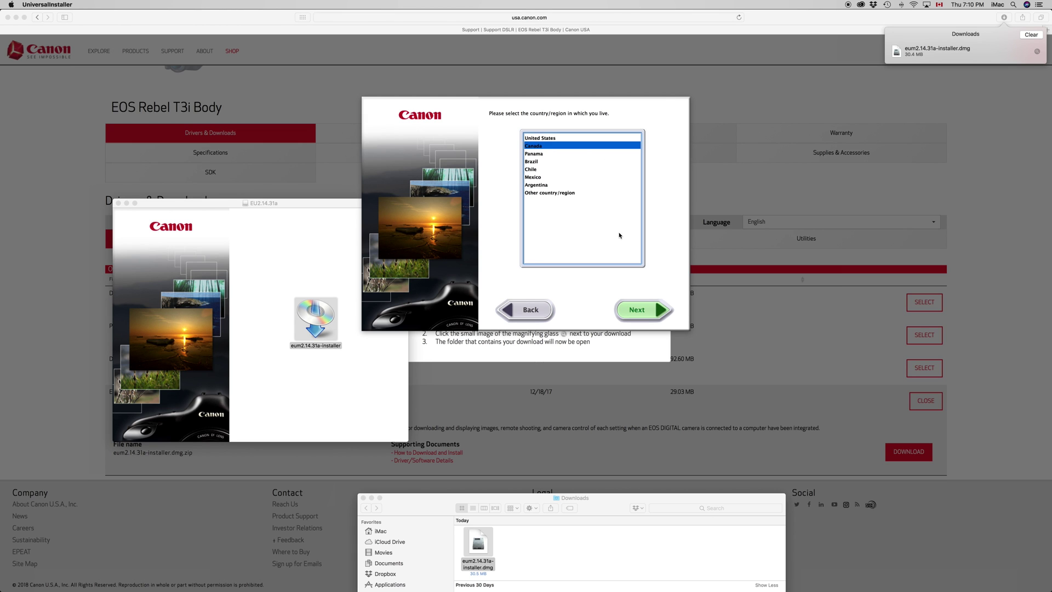
left_click(637, 310)
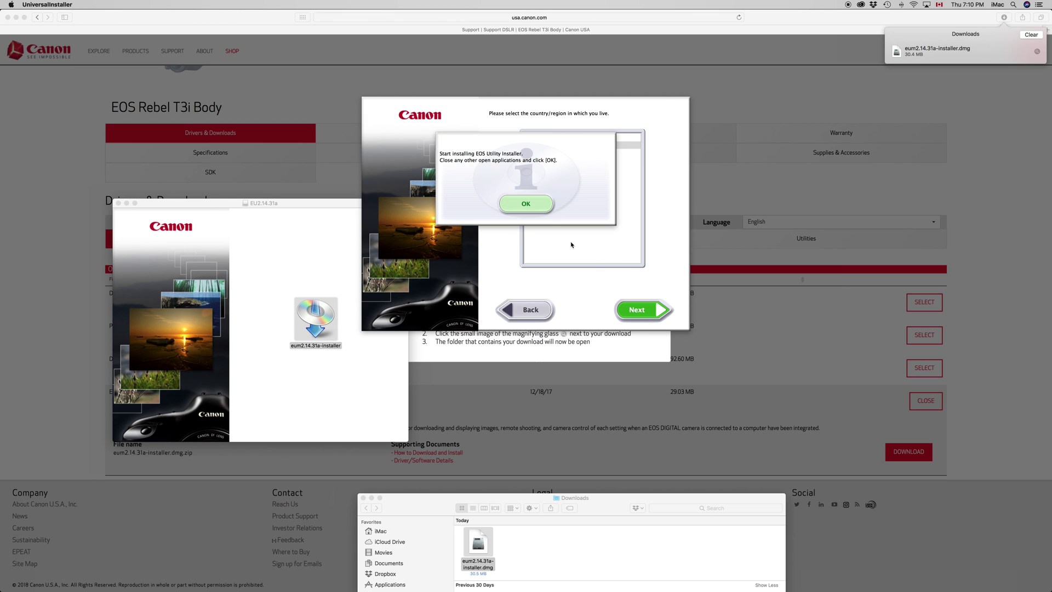
left_click(519, 208)
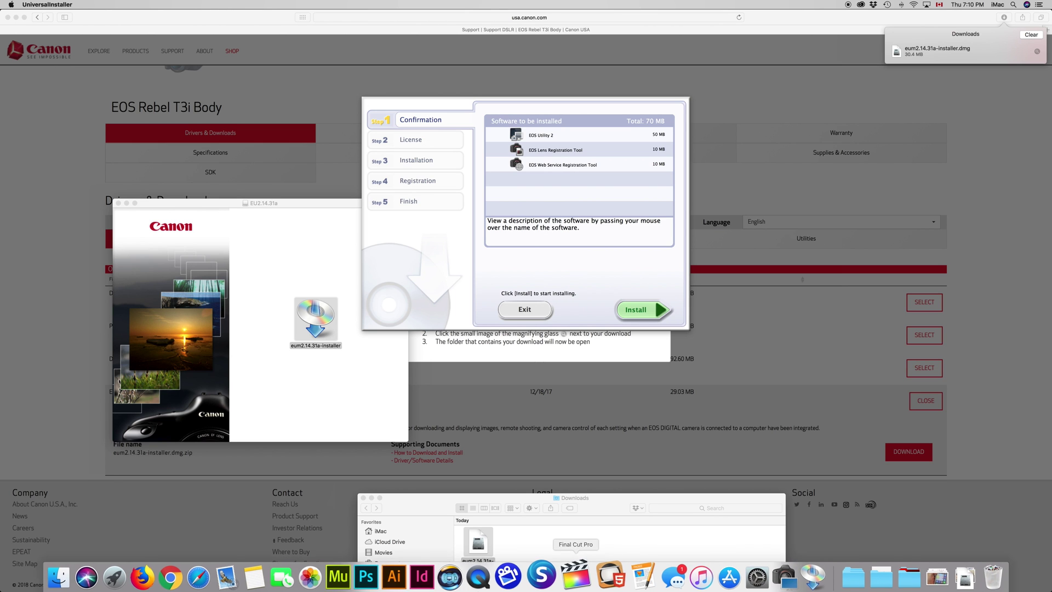
Step: Start the install, accept the license agreement and authorise with administrator credentials
right_click(775, 580)
left_click(714, 545)
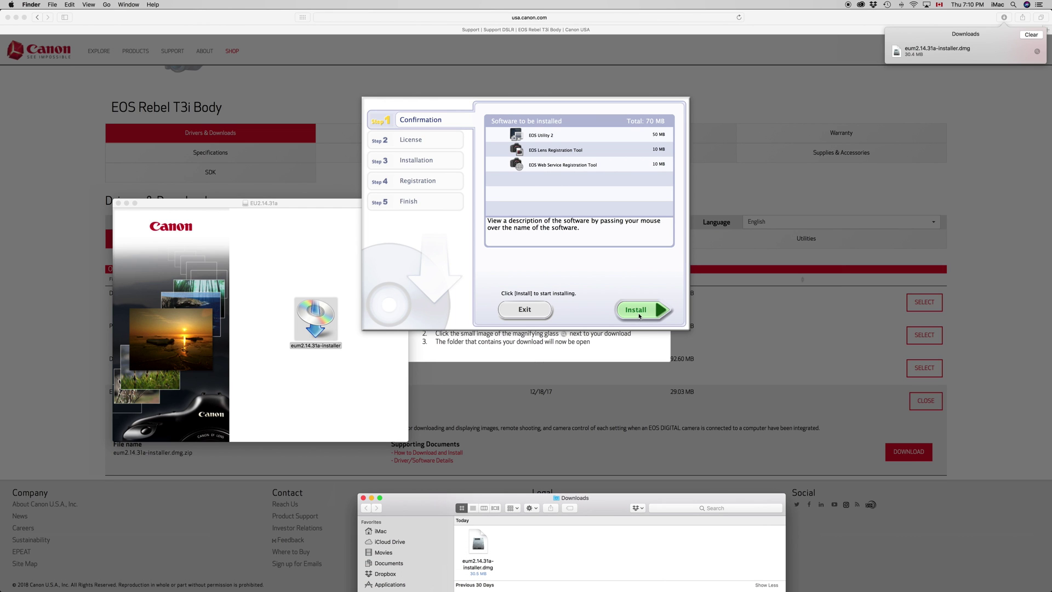
left_click(639, 316)
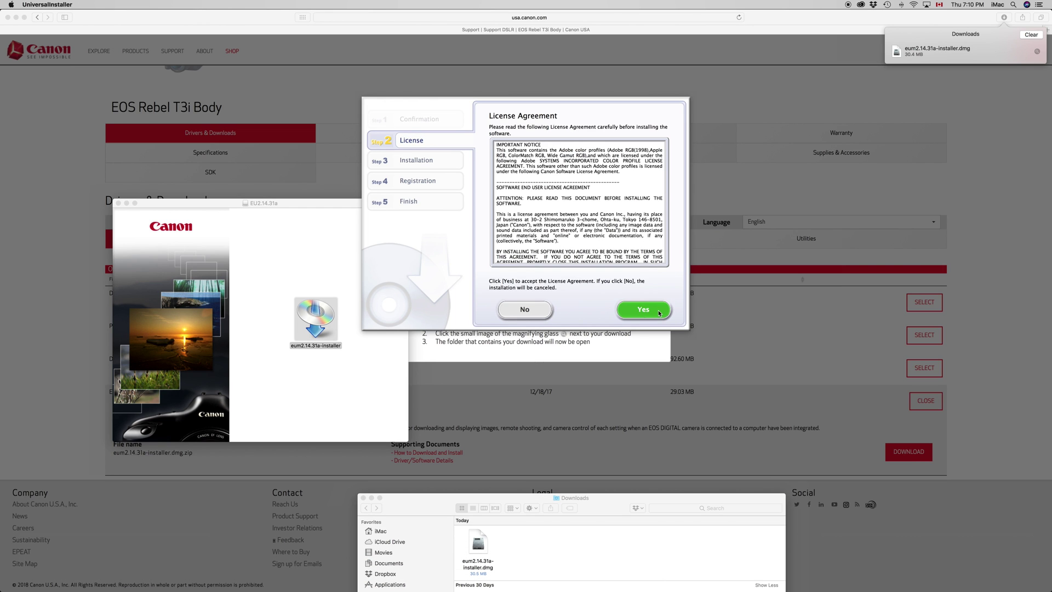
left_click(640, 310)
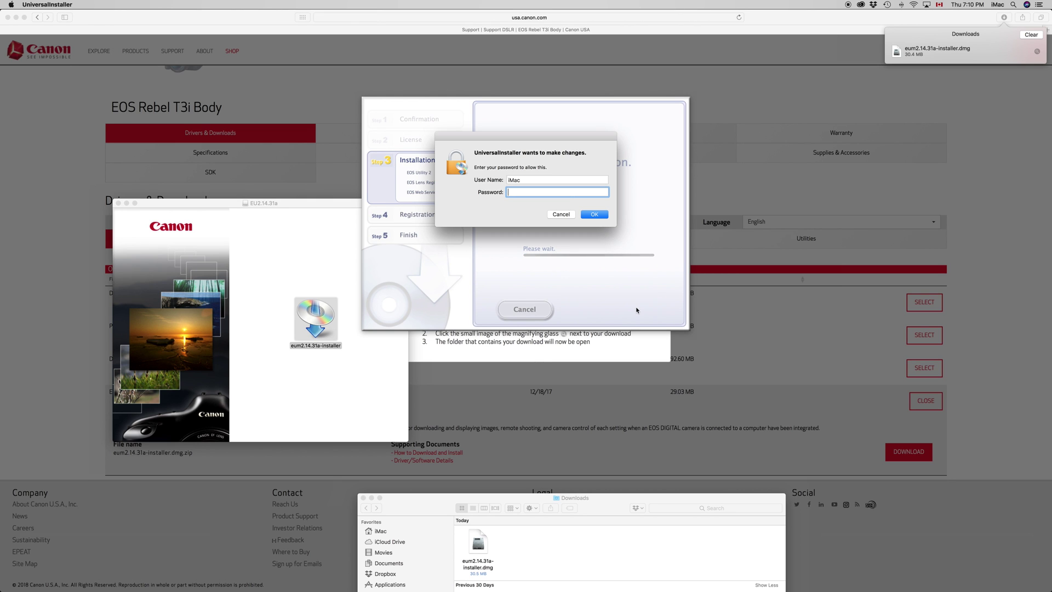
left_click(589, 215)
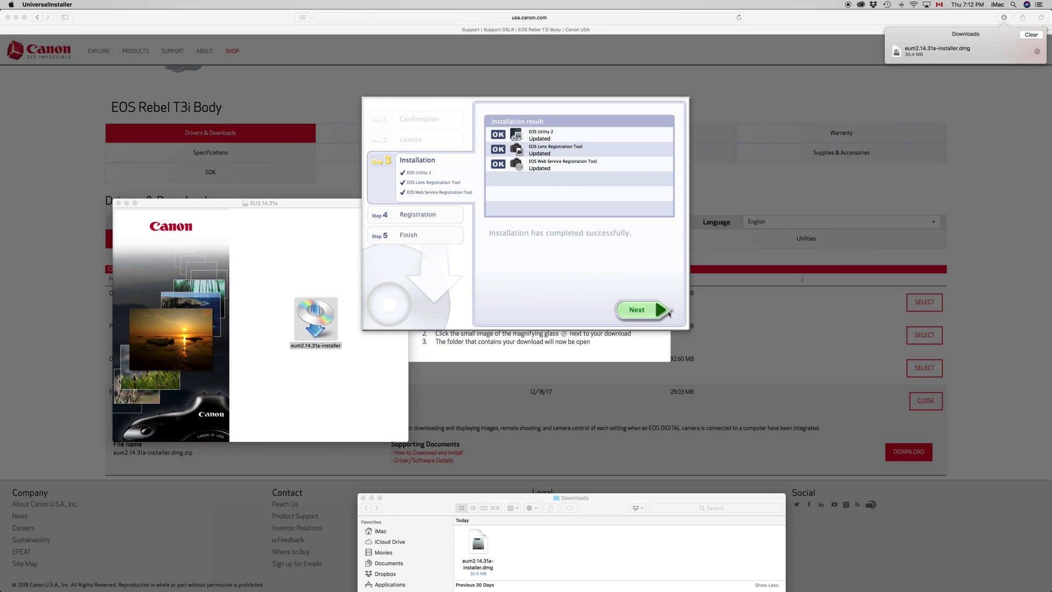
Step: Defer CANON iMAGE GATEWAY registration with 'register later' and finish the installer
left_click(648, 315)
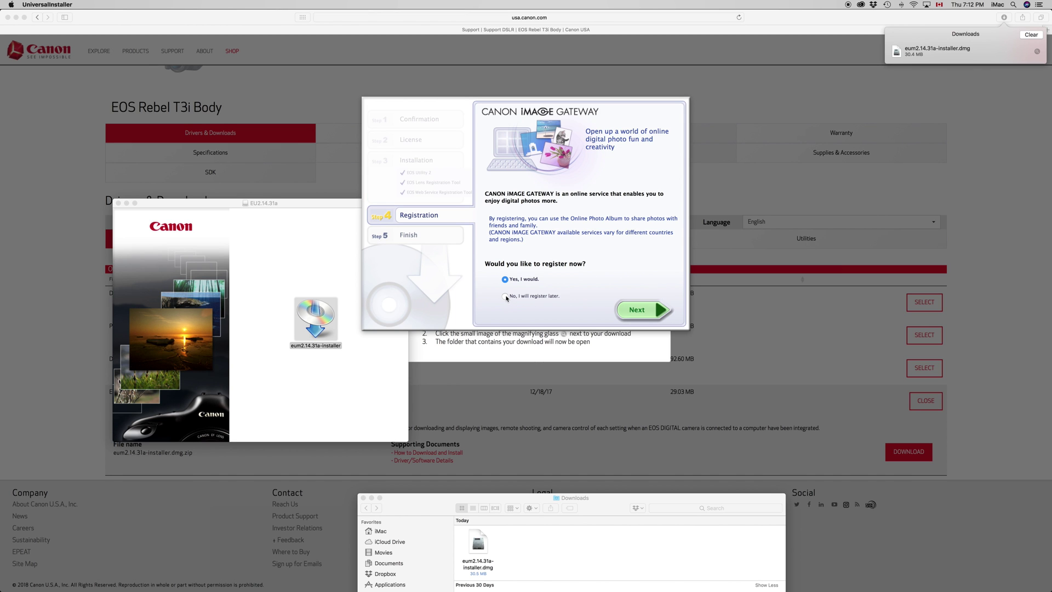
left_click(507, 296)
left_click(662, 313)
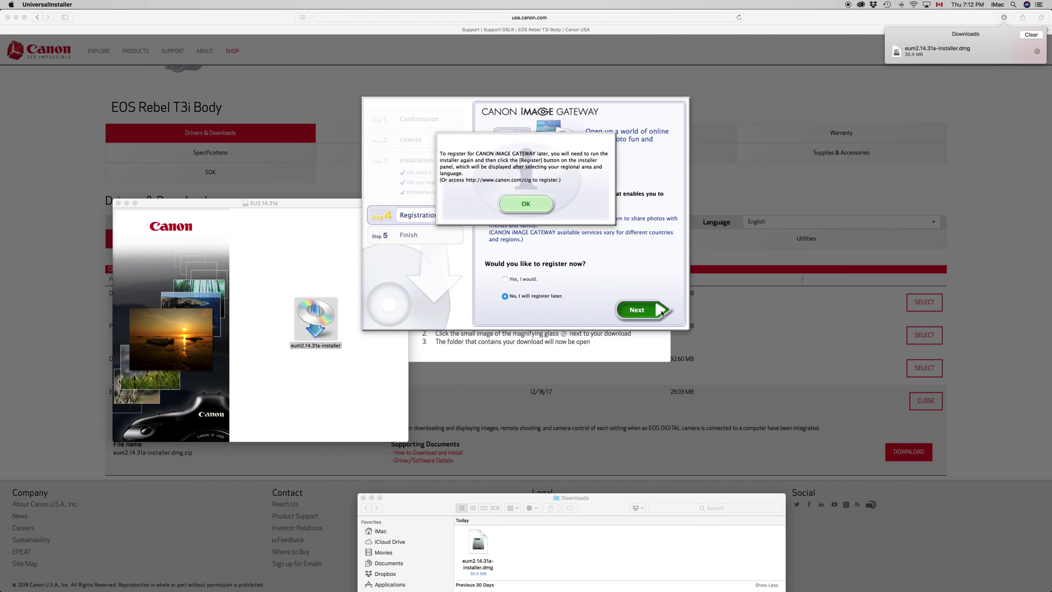
left_click(533, 208)
left_click(574, 221)
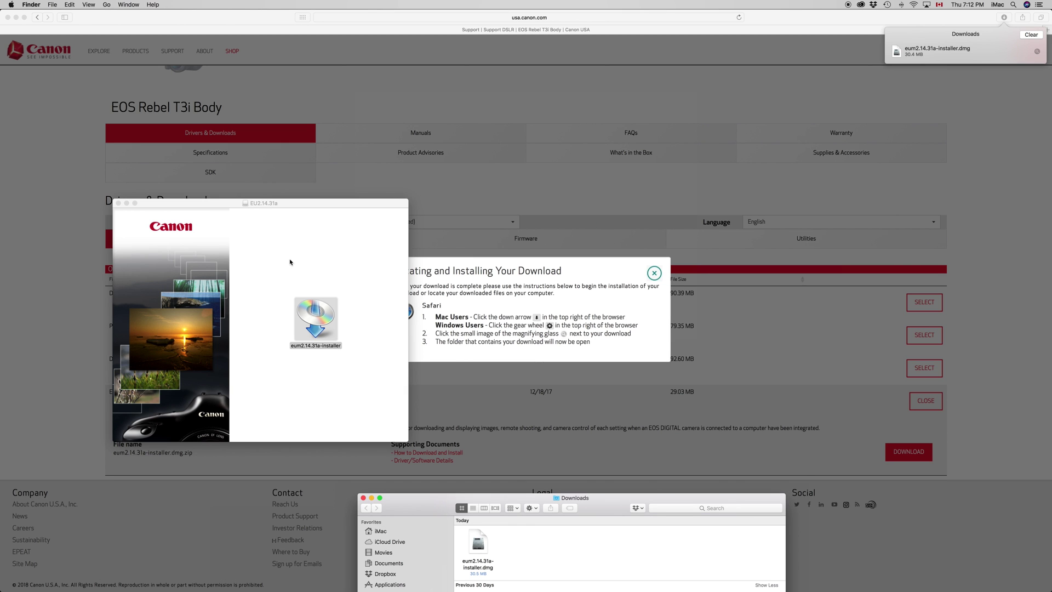
Step: Close the EU2.14.31a window, check Safari's downloads, and Spotlight-search EOS Utility 2
left_click(118, 202)
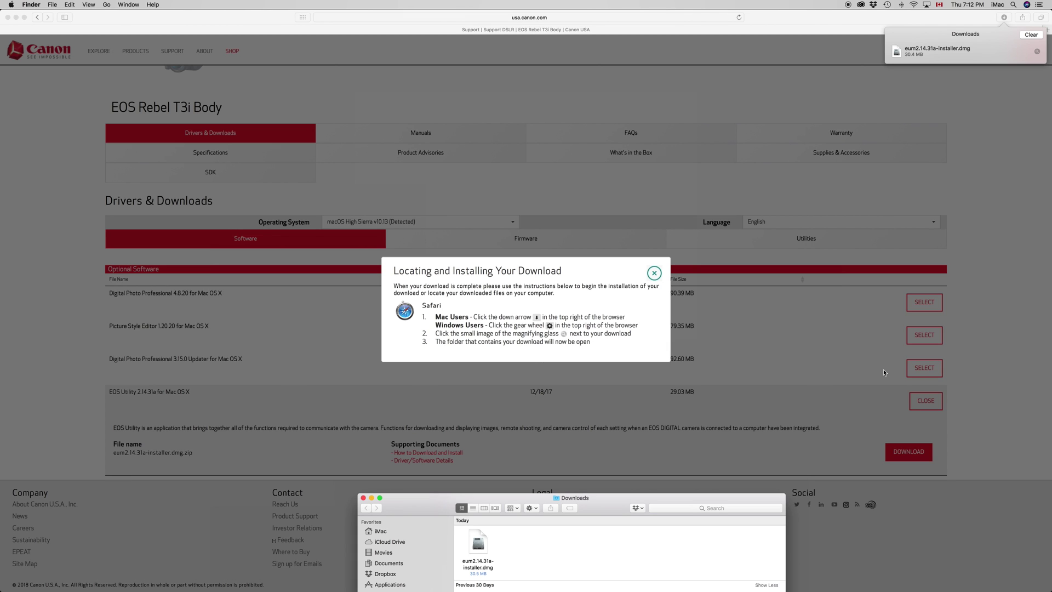
left_click(1004, 17)
left_click(1004, 18)
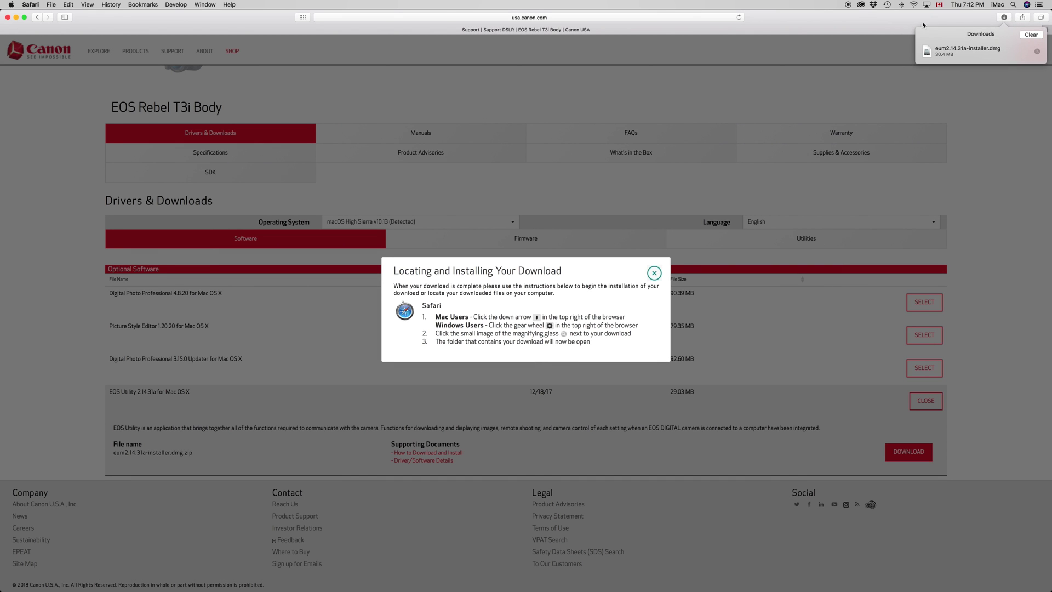
left_click(1013, 5)
type("eos")
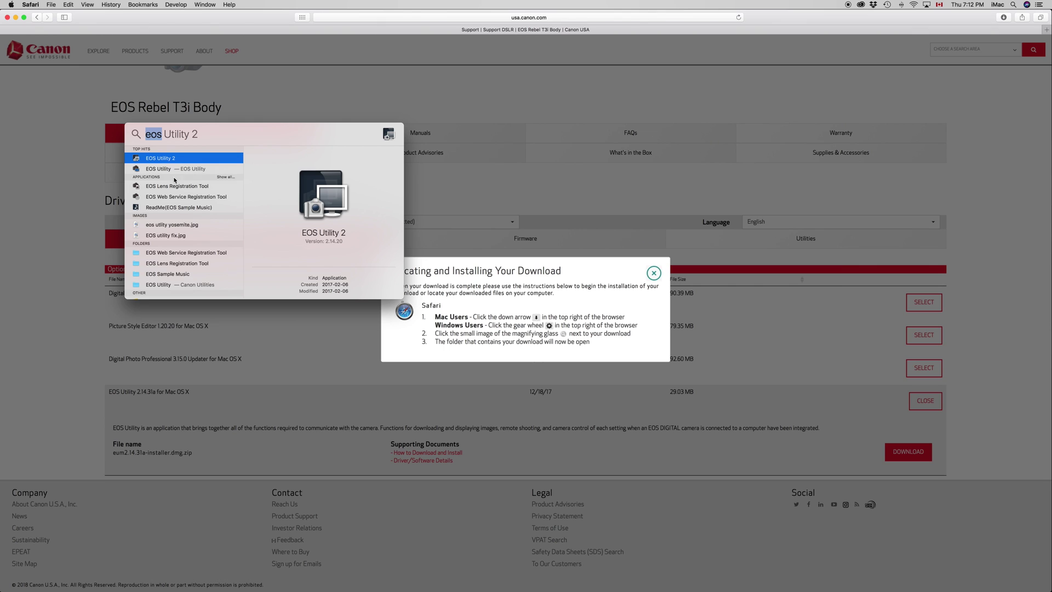
Step: Launch EOS Utility 2 from Spotlight so it detects the connected EOS REBEL T3i
double_click(170, 169)
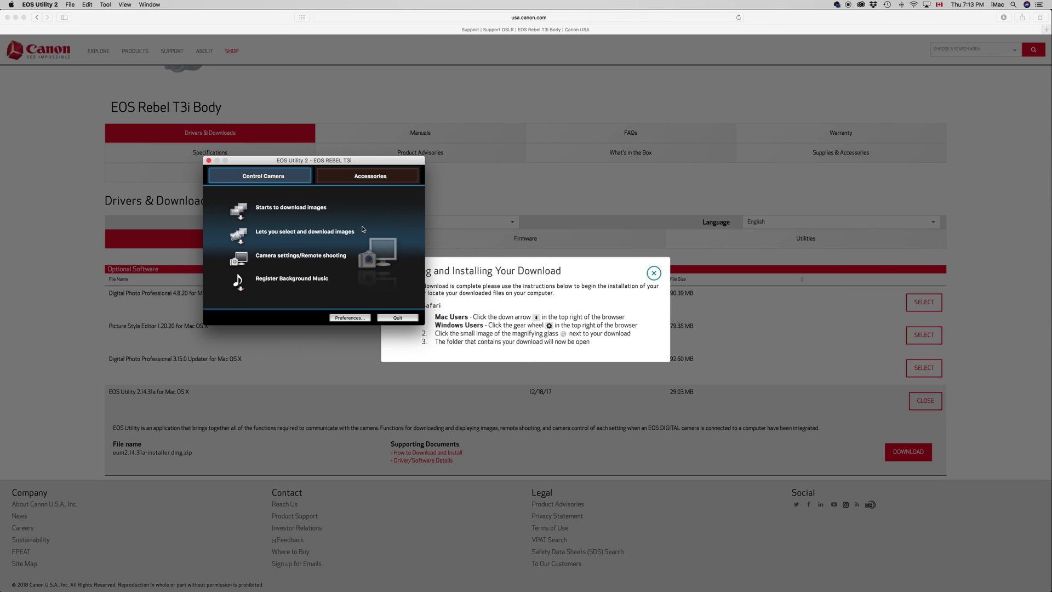
Step: Pick 'Lets you select and download images' for the connected EOS REBEL T3i
left_click(341, 234)
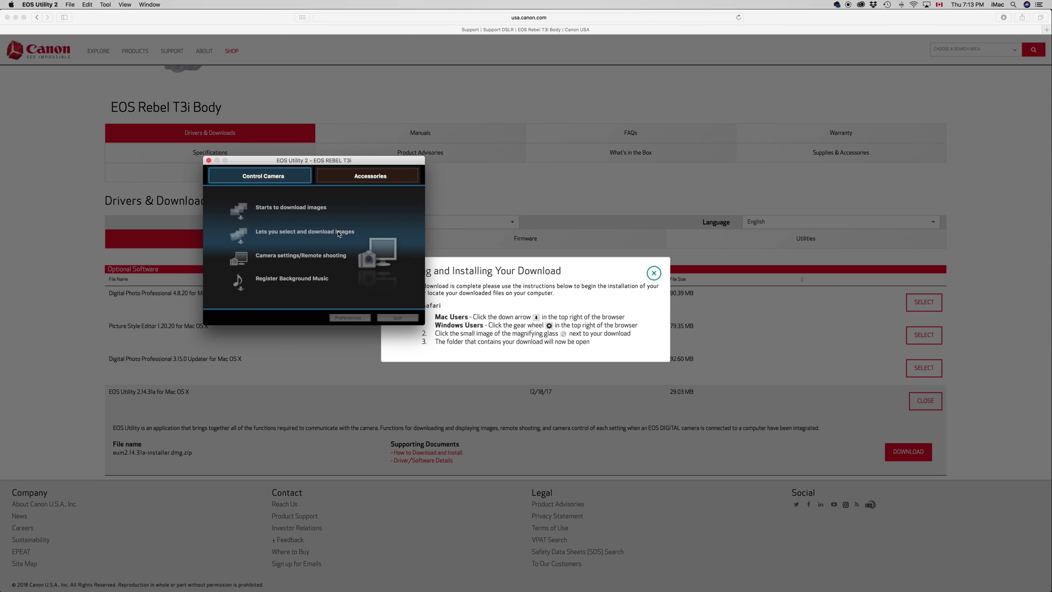